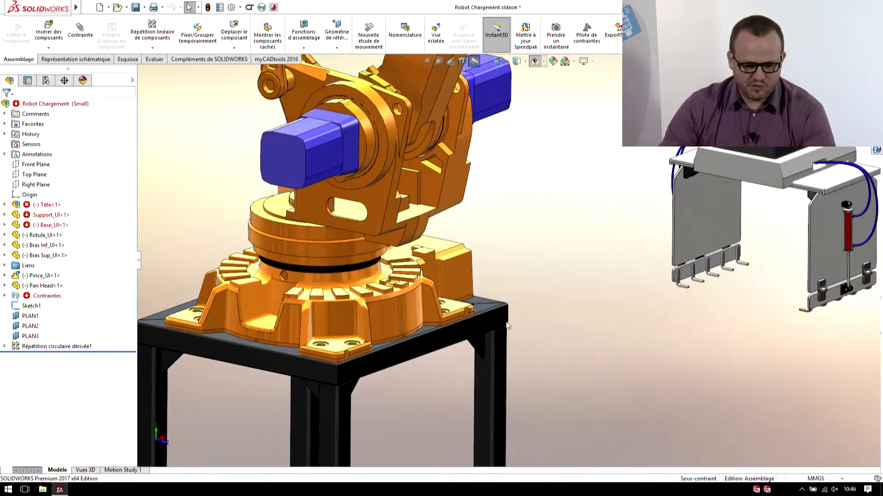
# Repair the broken coincident mate between the support and the base by replacing its missing reference with the support frame's upper face
pyautogui.click(477, 310)
pyautogui.press('d')
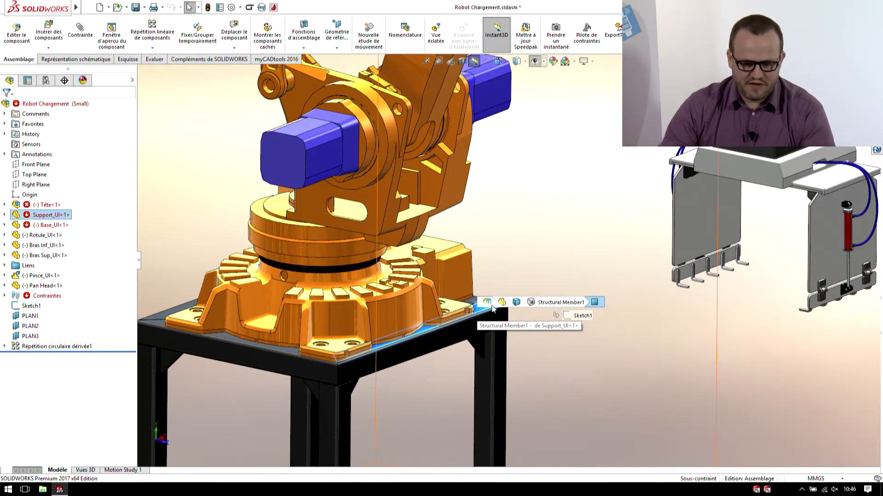
pyautogui.click(506, 304)
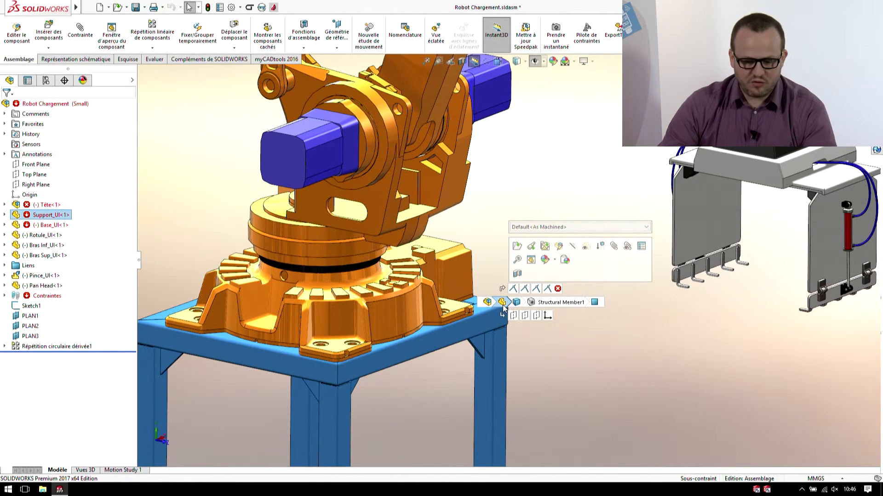
pyautogui.click(558, 289)
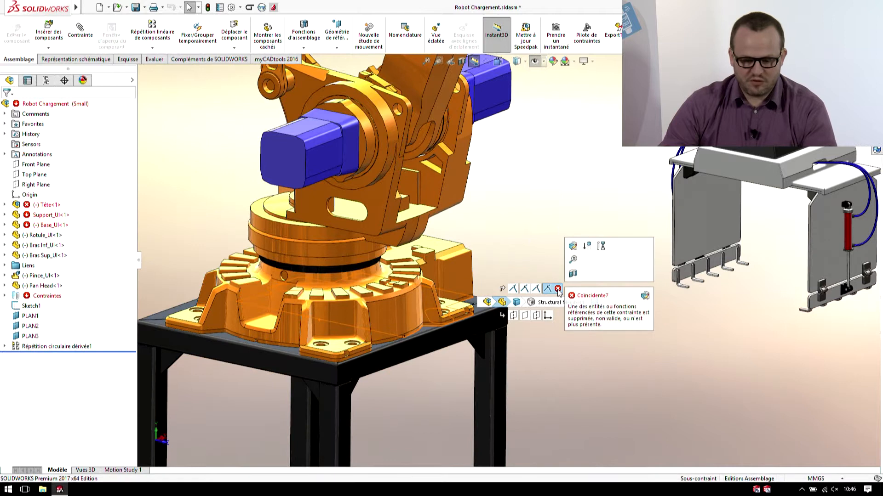
pyautogui.click(645, 296)
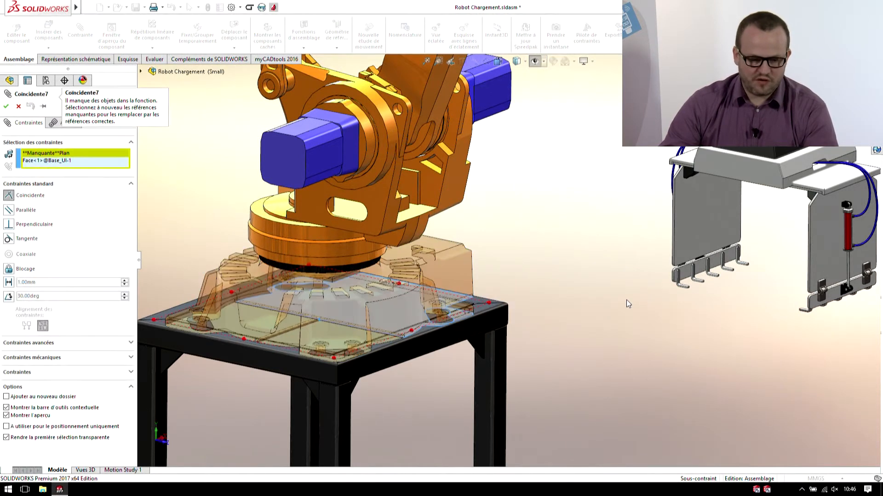
pyautogui.click(480, 308)
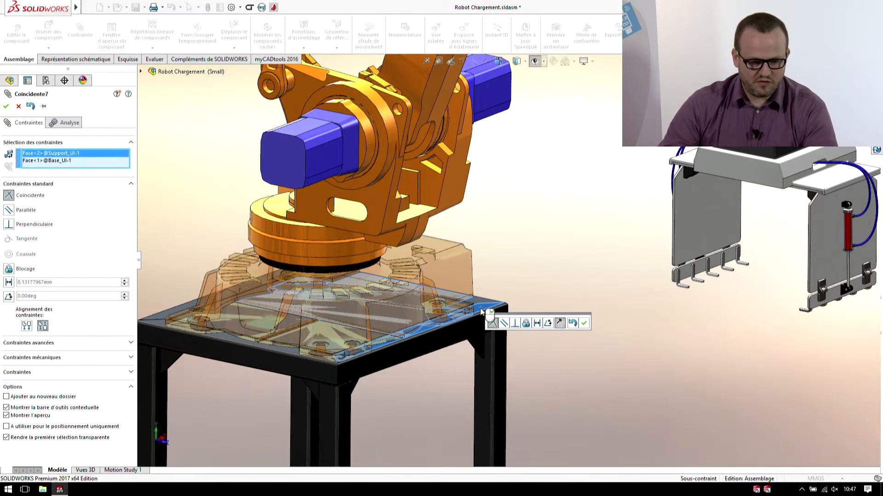
pyautogui.press('Return')
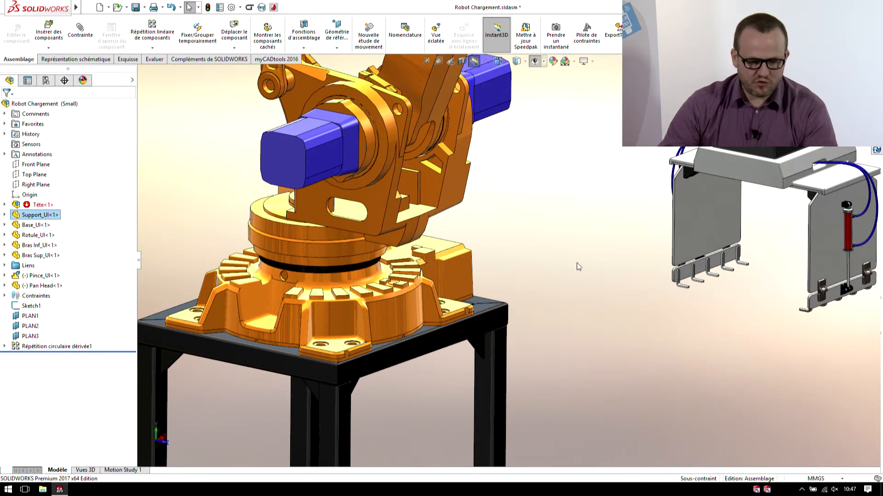
# Switch to the saved Tete view and open the ring part Bague_UI from the assembly in its own window
pyautogui.scroll(-1, 558, 221)
pyautogui.scroll(3, 559, 223)
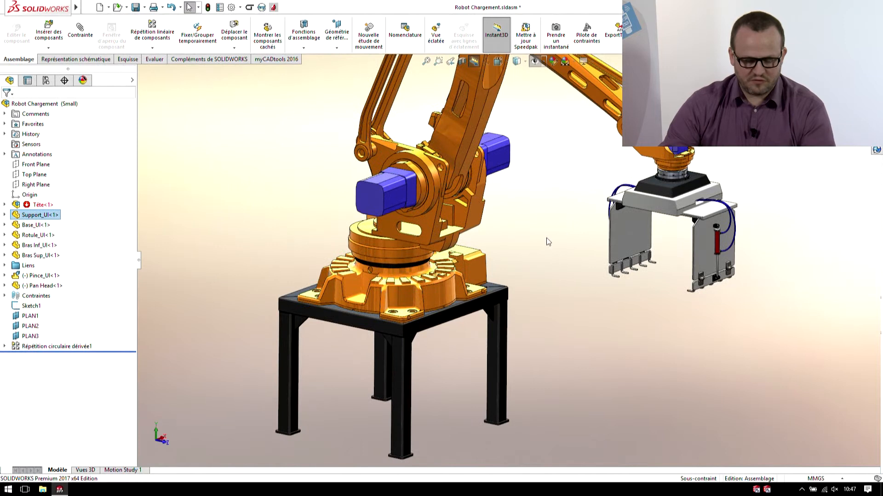
pyautogui.press('space')
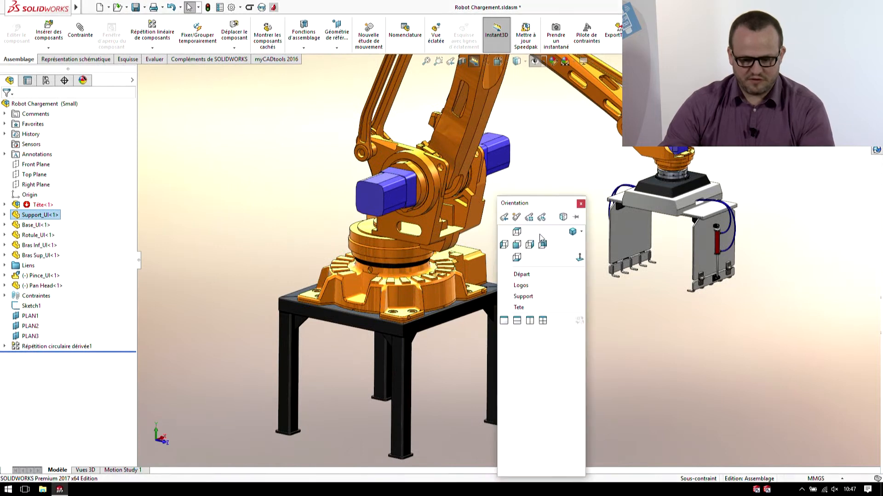
pyautogui.click(524, 307)
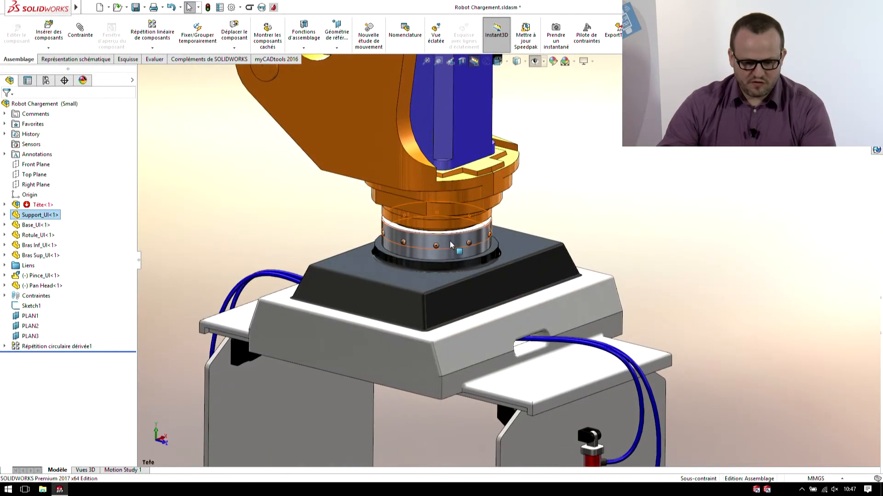
pyautogui.rightClick(469, 239)
pyautogui.click(476, 236)
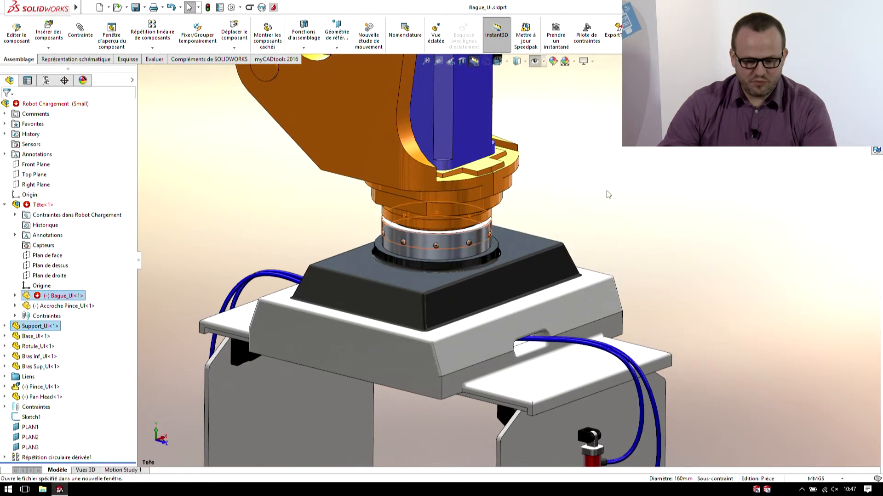
pyautogui.keyDown('shift'); pyautogui.moveTo(641, 243); pyautogui.dragTo(545, 260, button='middle'); pyautogui.keyUp('shift')
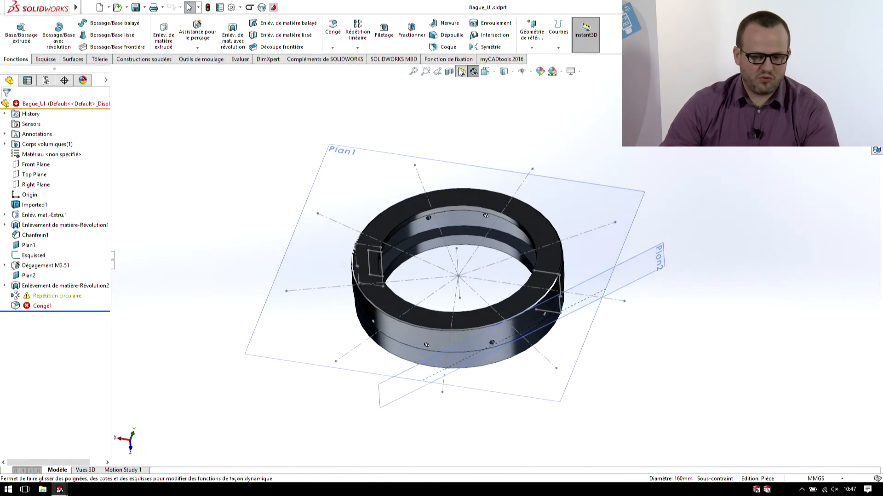
# Set the system icon colour to Classique and hide all planes and sketches in the ring's graphics view
pyautogui.click(231, 7)
pyautogui.click(276, 175)
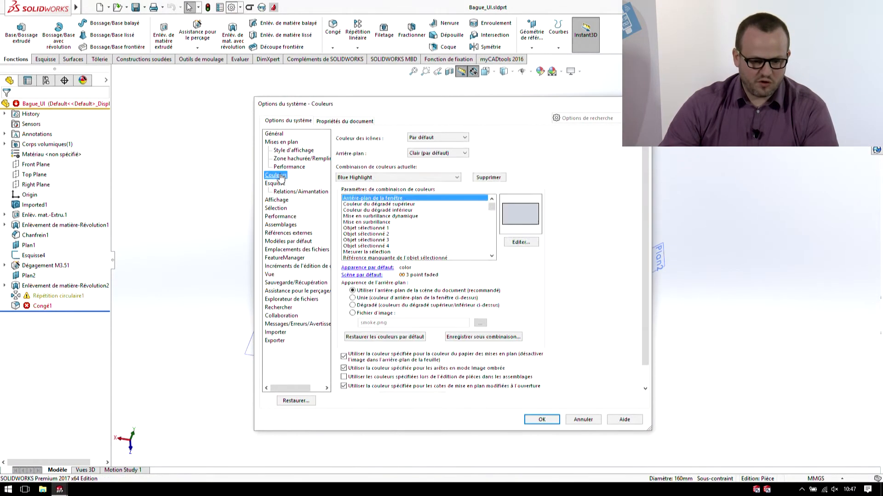
pyautogui.click(444, 138)
pyautogui.click(442, 152)
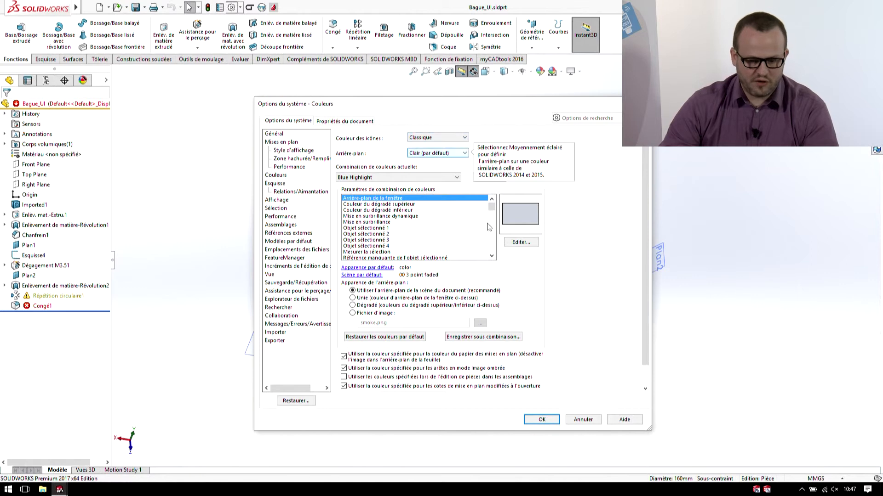
pyautogui.click(542, 420)
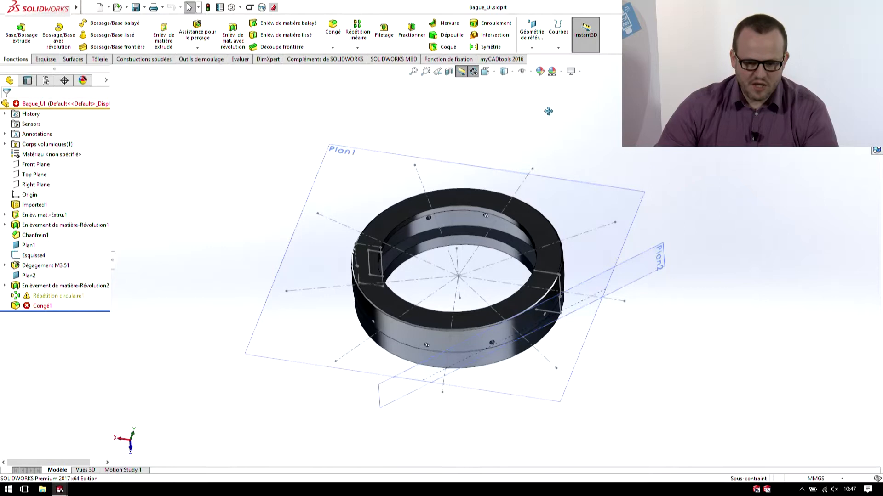
pyautogui.keyDown('ctrl'); pyautogui.moveTo(596, 92); pyautogui.dragTo(555, 131, button='middle'); pyautogui.keyUp('ctrl')
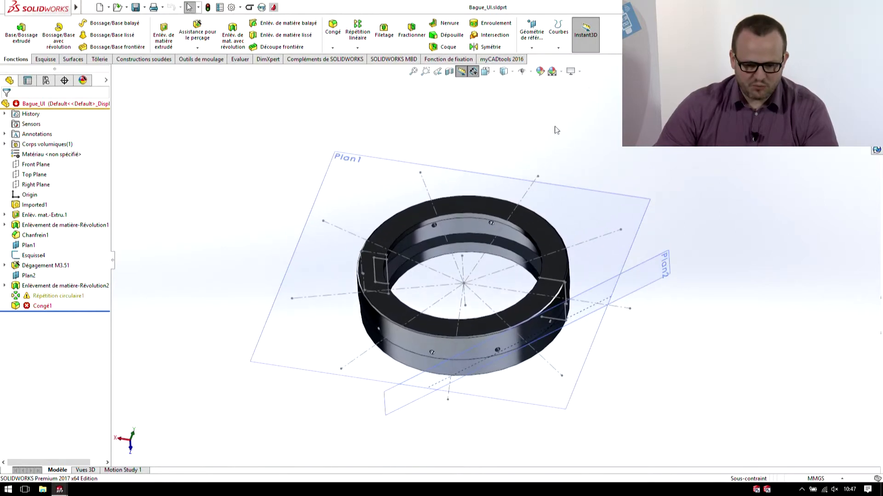
pyautogui.click(522, 72)
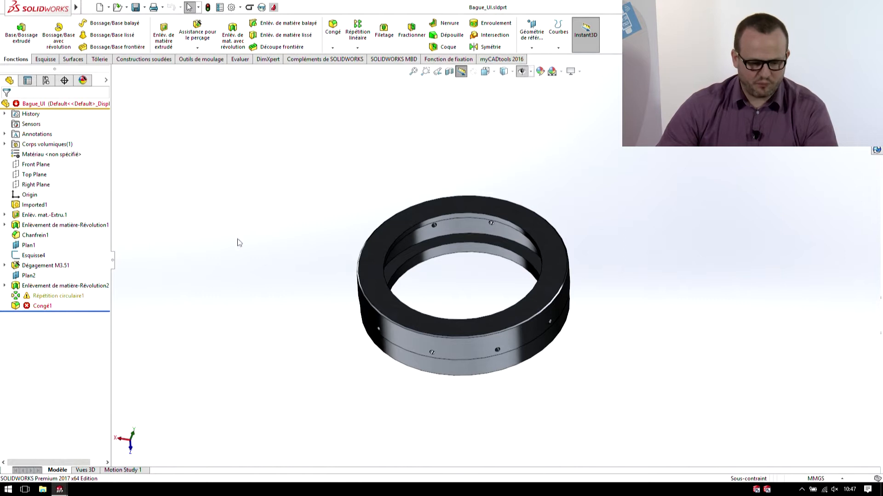
# Repair the circular pattern Répétition circulaire1 of the screw holes by selecting the ring's inner bore as its axis
pyautogui.click(65, 297)
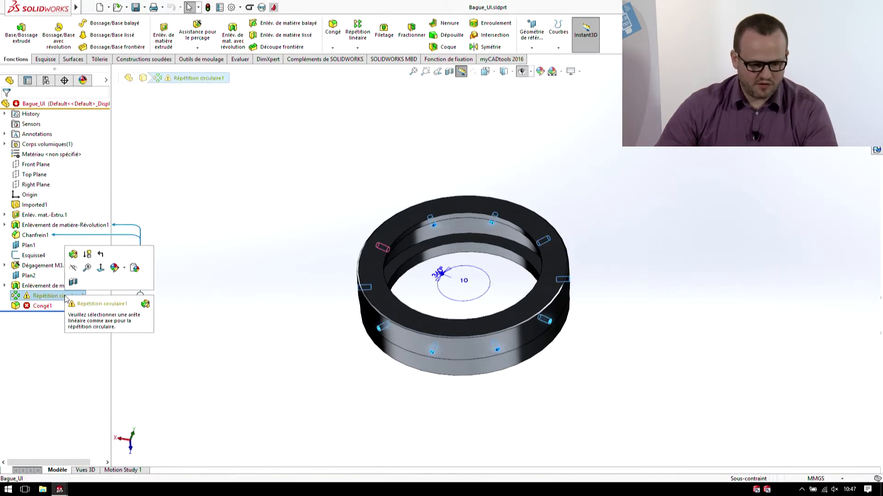
pyautogui.moveTo(66, 299)
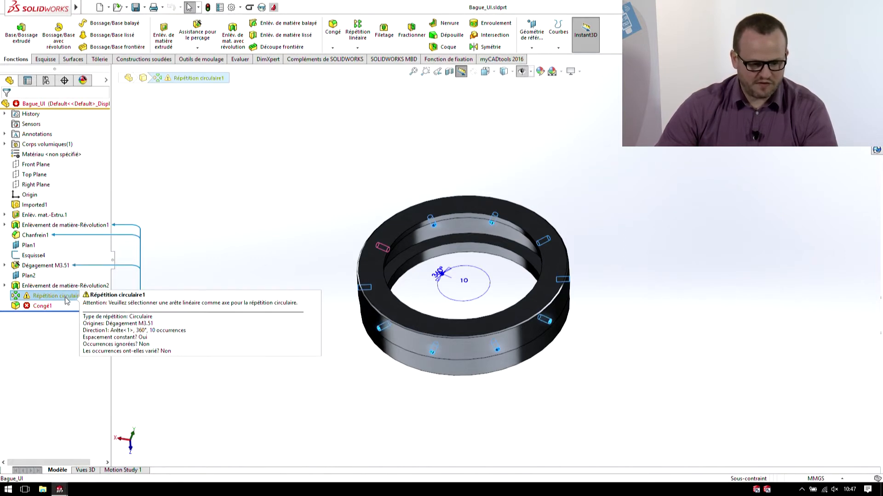
pyautogui.click(46, 266)
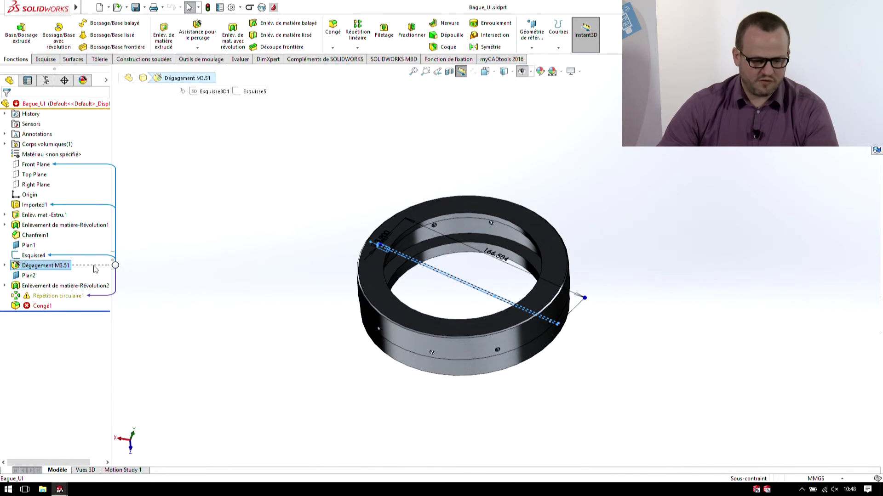
pyautogui.click(66, 297)
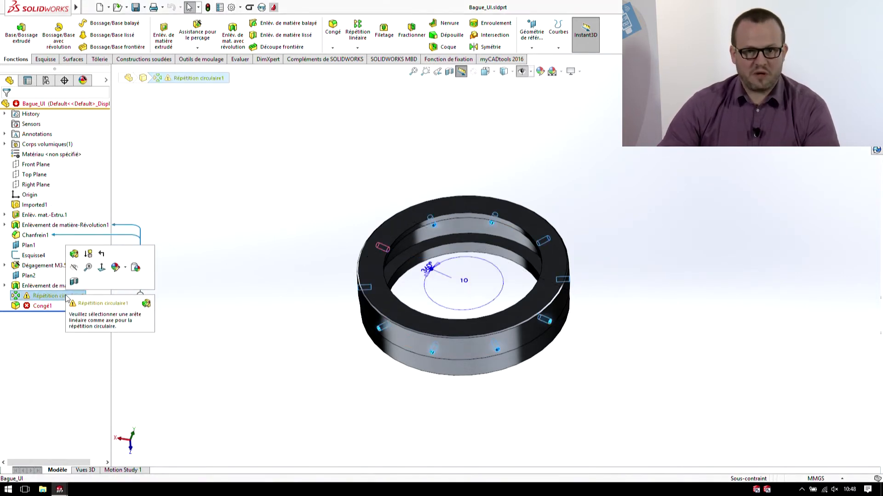
pyautogui.click(146, 305)
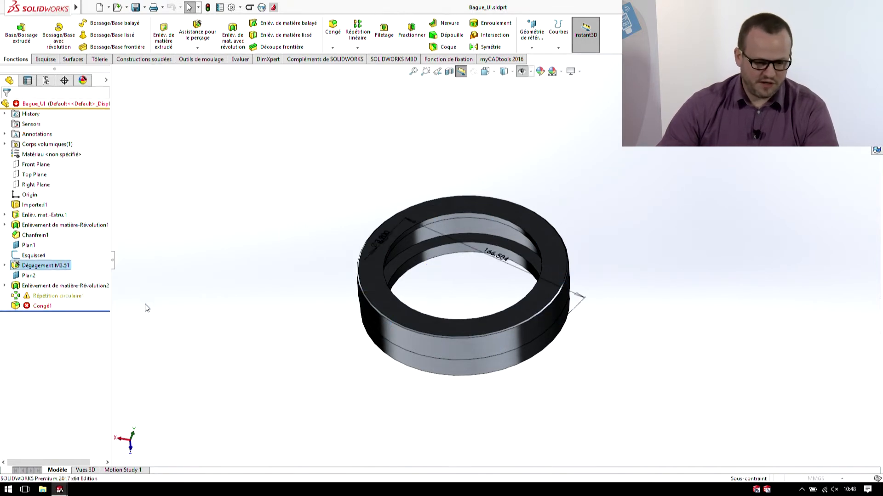
pyautogui.click(497, 246)
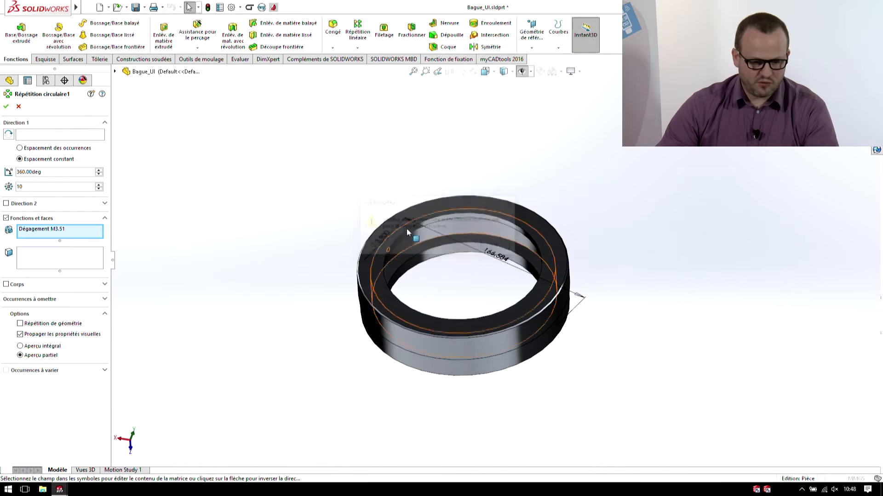
pyautogui.click(461, 216)
pyautogui.press('Return')
pyautogui.click(423, 155)
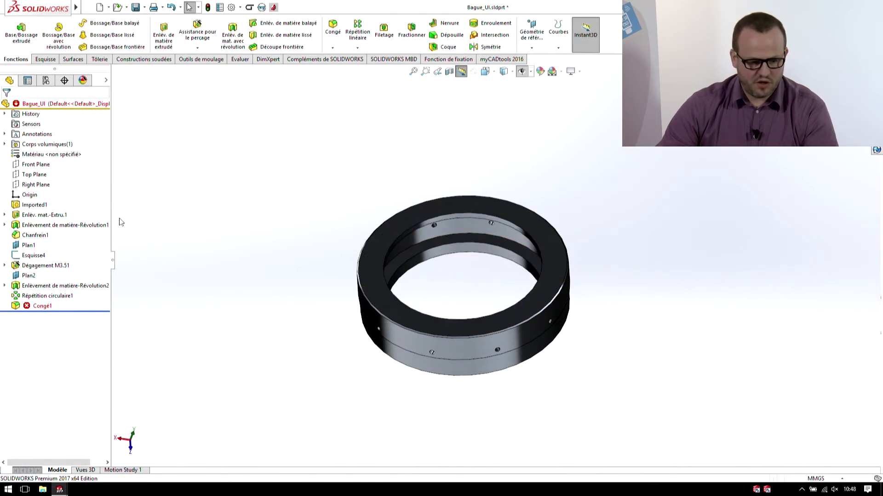
# Repair the fillet Congé1 by selecting two circular edges inside the ring and removing the missing edge references automatically
pyautogui.click(43, 306)
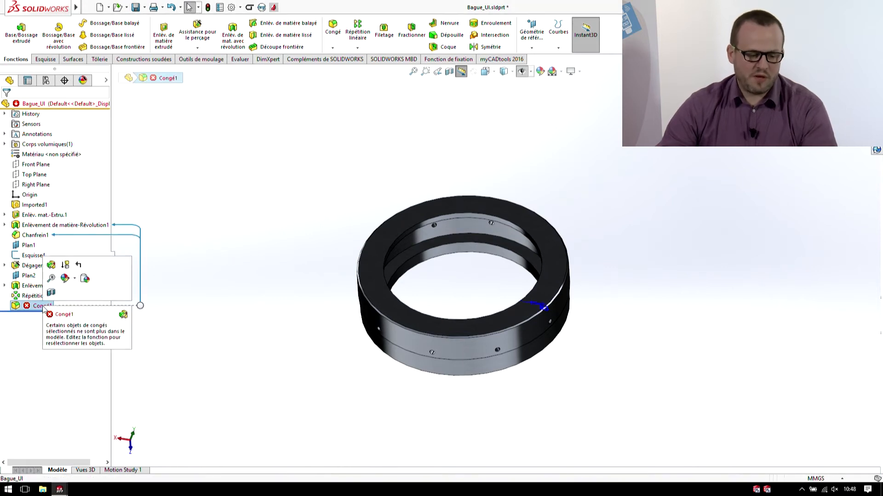
pyautogui.click(123, 315)
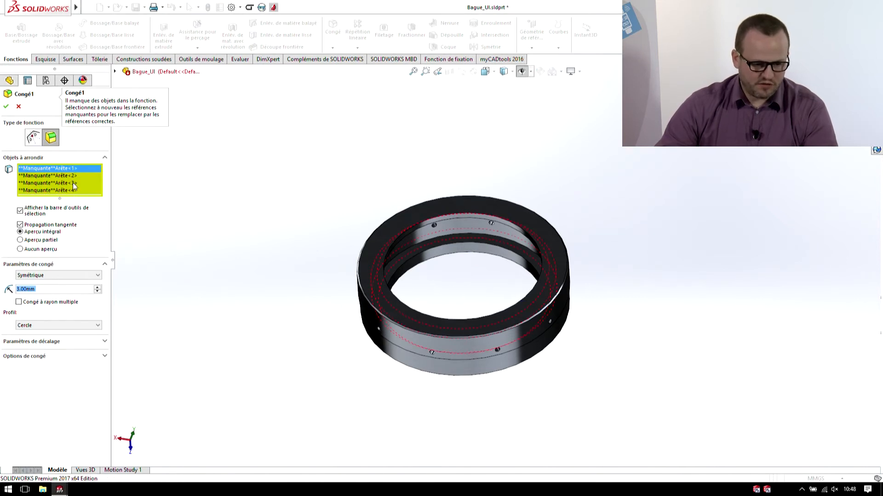
pyautogui.click(455, 235)
pyautogui.moveTo(455, 235); pyautogui.dragTo(454, 319, button='middle')
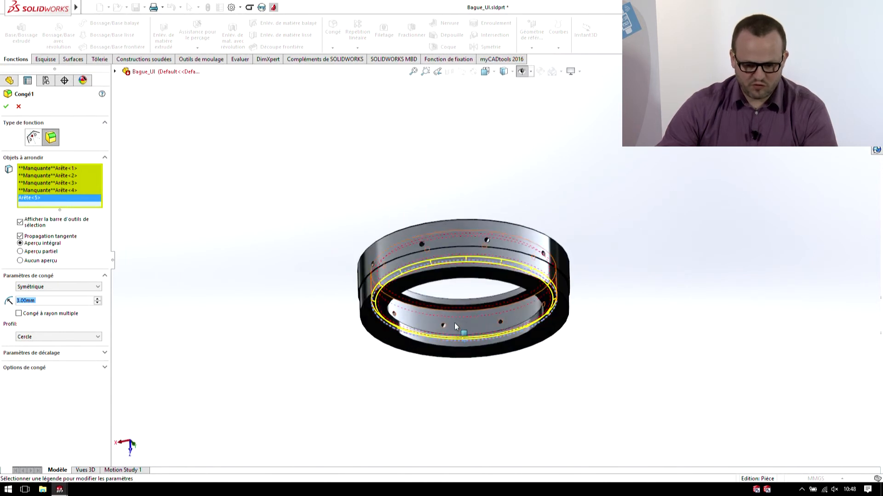
pyautogui.click(457, 310)
pyautogui.rightClick(320, 179)
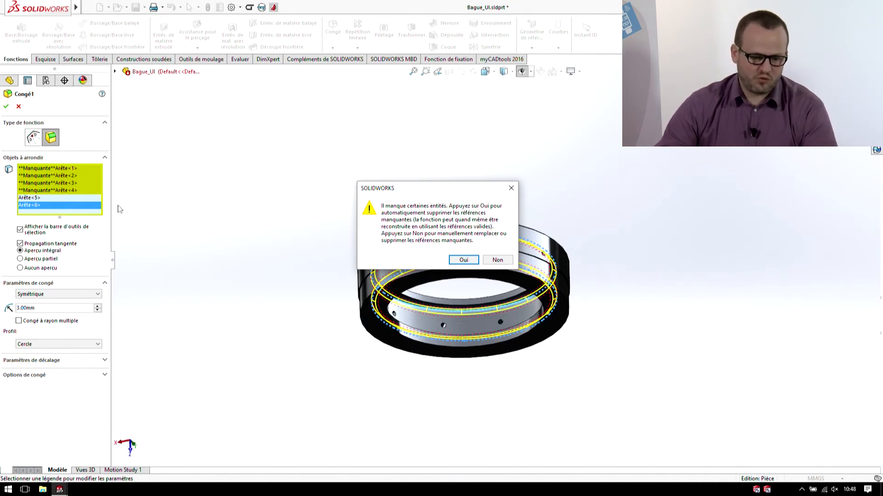
pyautogui.click(463, 261)
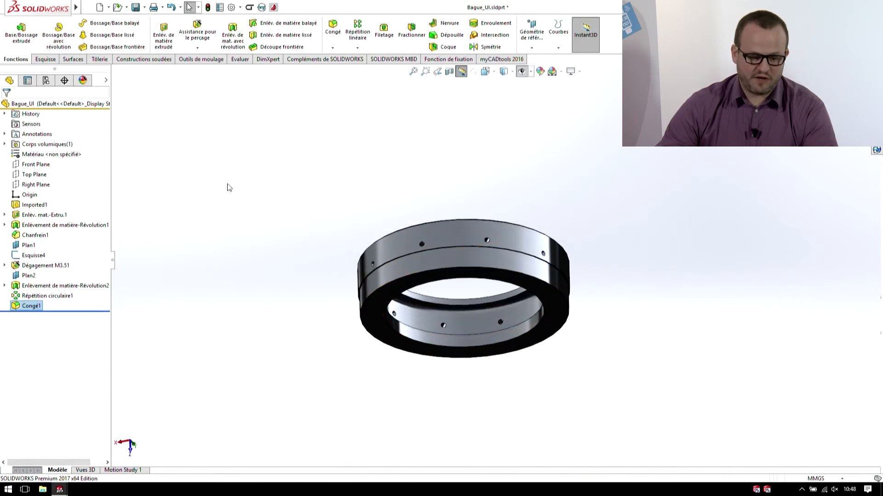
pyautogui.moveTo(524, 175); pyautogui.dragTo(356, 284, button='middle')
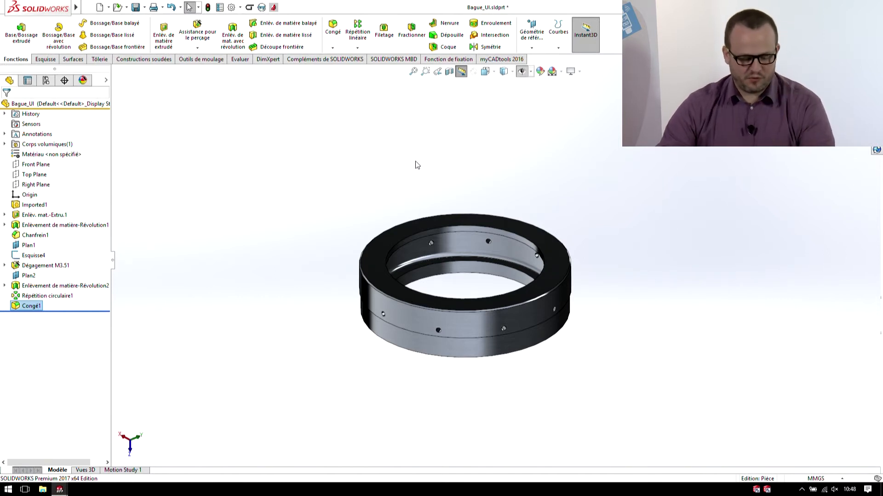
# Return to the Robot Chargement assembly and open the Pan Head screw on the ring in its own window
pyautogui.hotkey('ctrl', 'Tab')
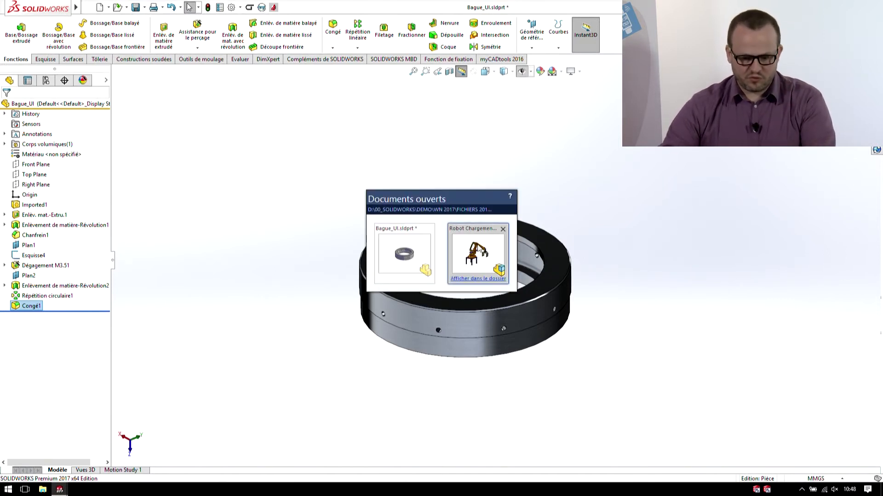
pyautogui.hotkey('ctrl', 'Tab')
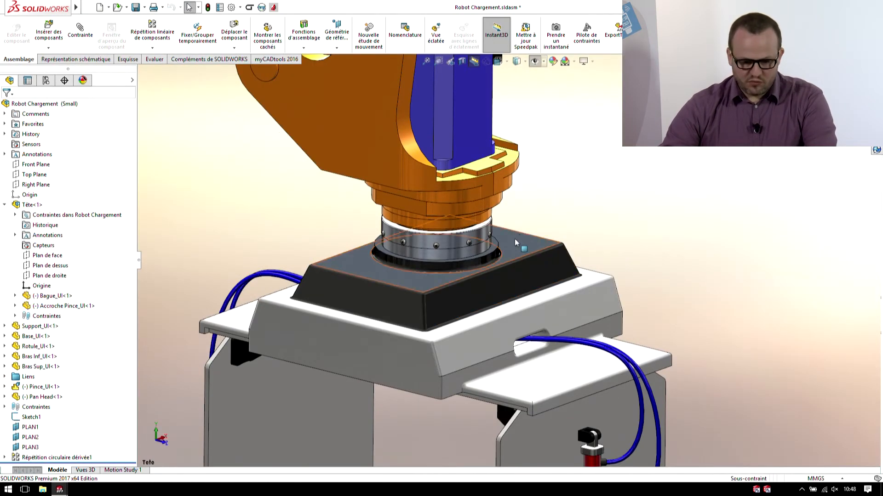
pyautogui.scroll(-5, 443, 247)
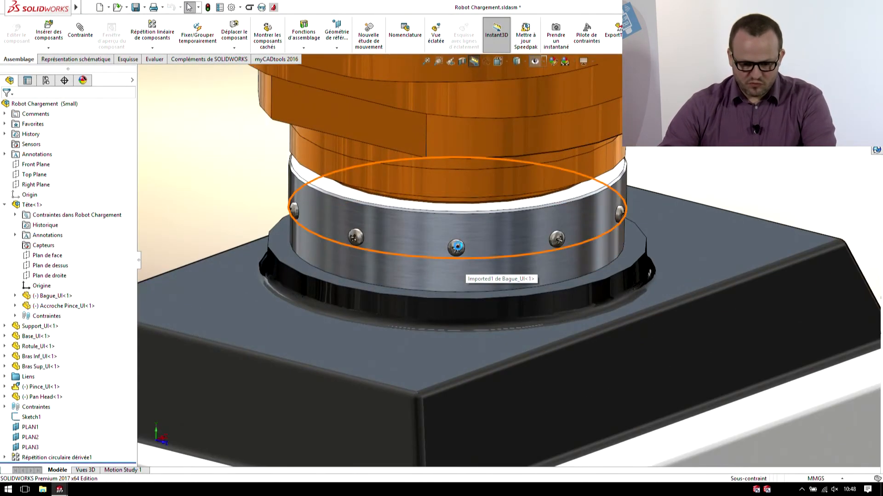
pyautogui.click(456, 247)
pyautogui.click(481, 177)
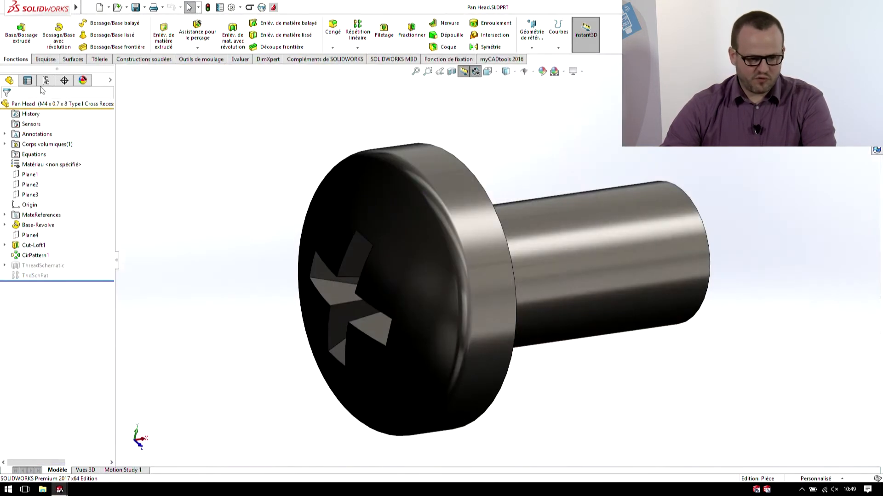
# Display the Pan Head screw's configurations and choose the M4 x 0.7 x 8 Type I Cross Recessed one
pyautogui.click(45, 81)
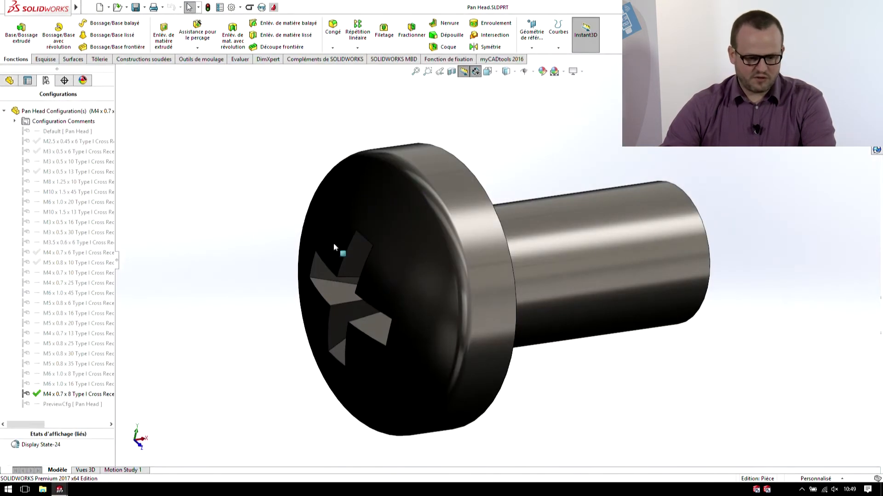
pyautogui.doubleClick(70, 394)
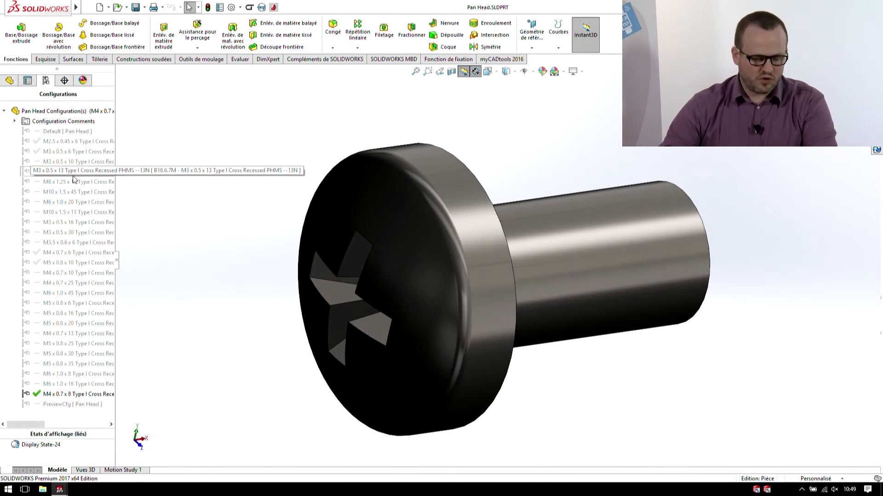
# Sort the Pan Head configuration tree in numeric order
pyautogui.rightClick(61, 114)
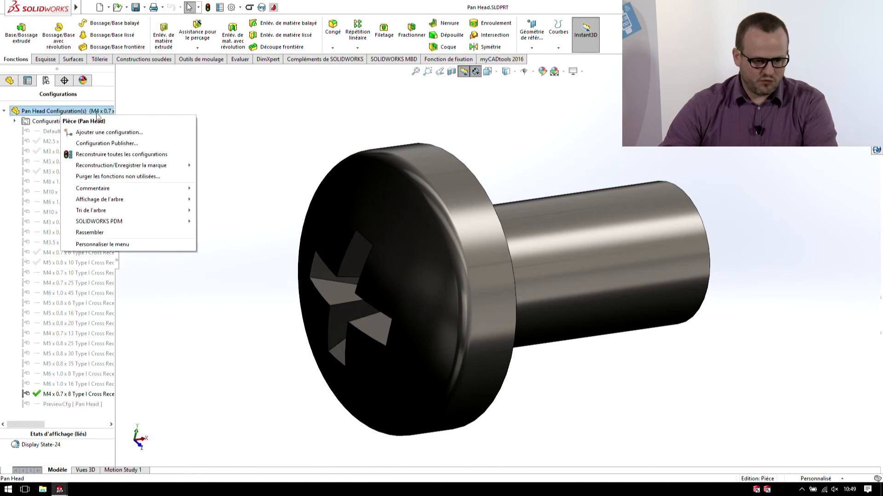
pyautogui.moveTo(110, 214)
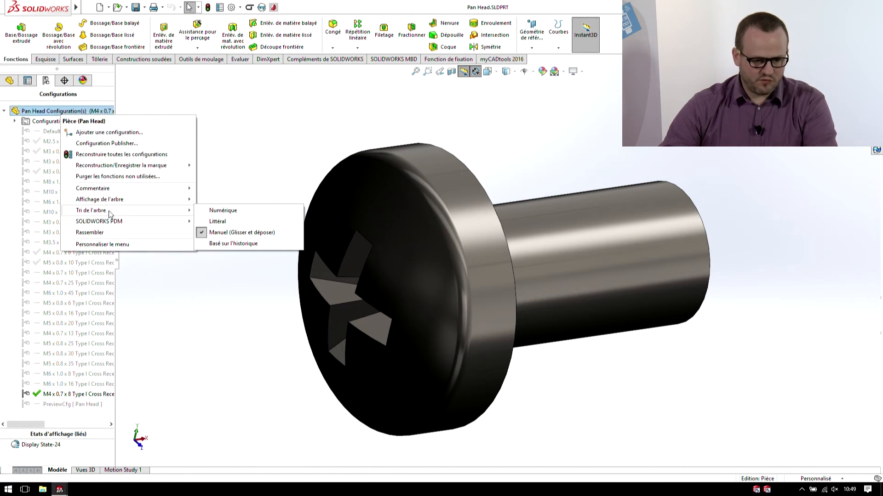
pyautogui.click(221, 211)
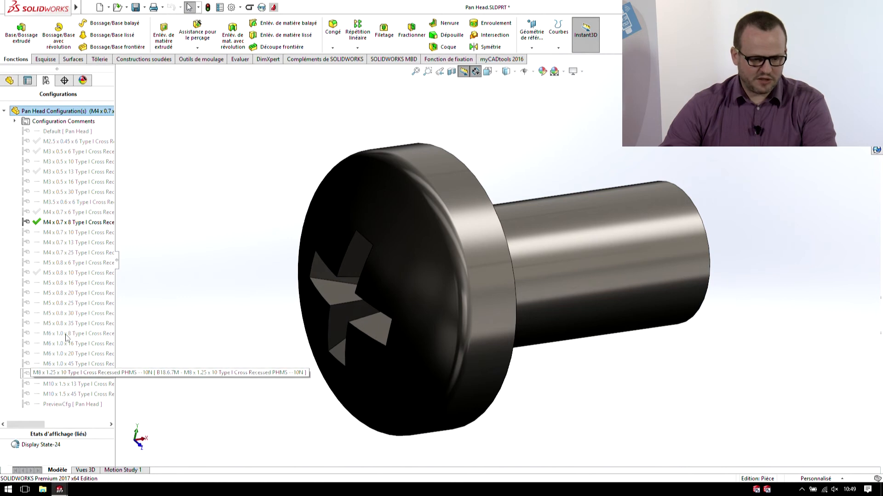
# Switch the configuration tree to manual sorting and move the M10 x 1.5 x 45 configuration directly below Default
pyautogui.rightClick(62, 112)
pyautogui.moveTo(112, 210)
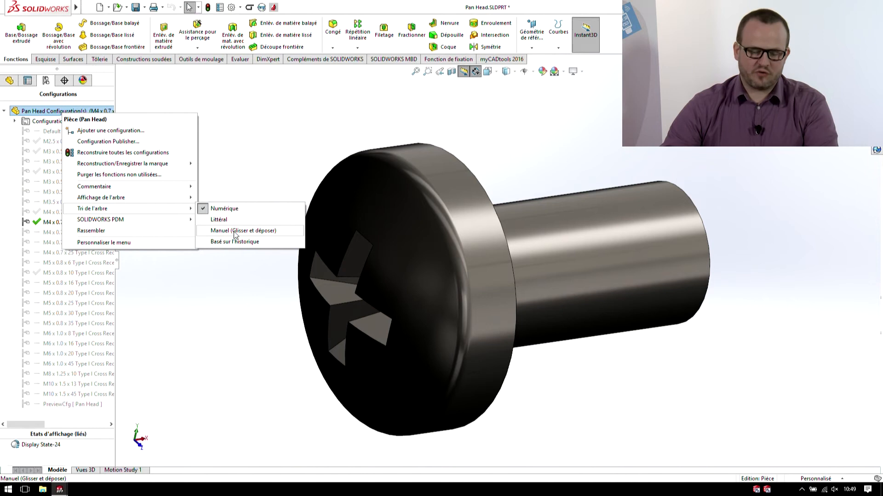
pyautogui.click(235, 231)
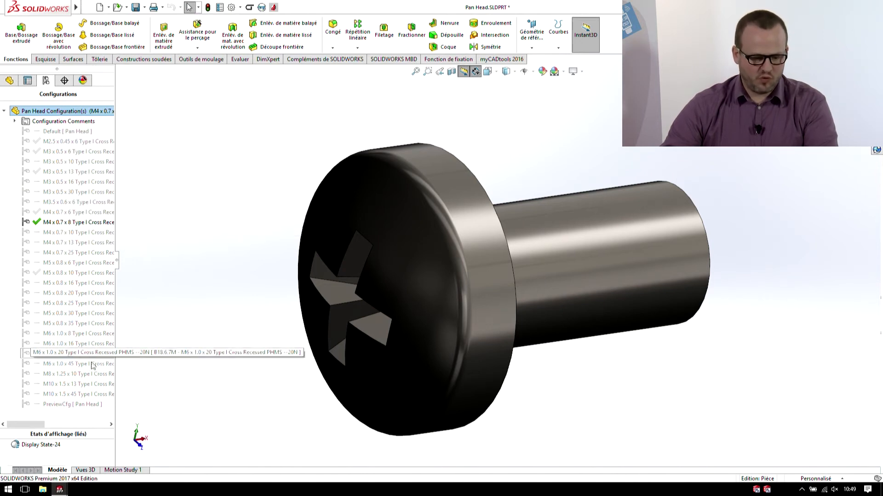
pyautogui.moveTo(74, 396); pyautogui.dragTo(79, 134)
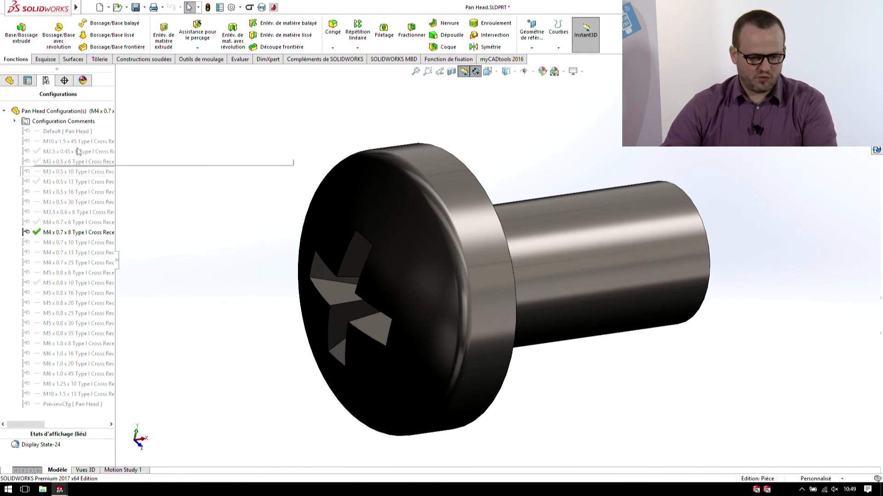
# Return to the Robot Chargement assembly and view the list of configurations available for a Pan Head screw on the ring
pyautogui.hotkey('ctrl', 'Tab')
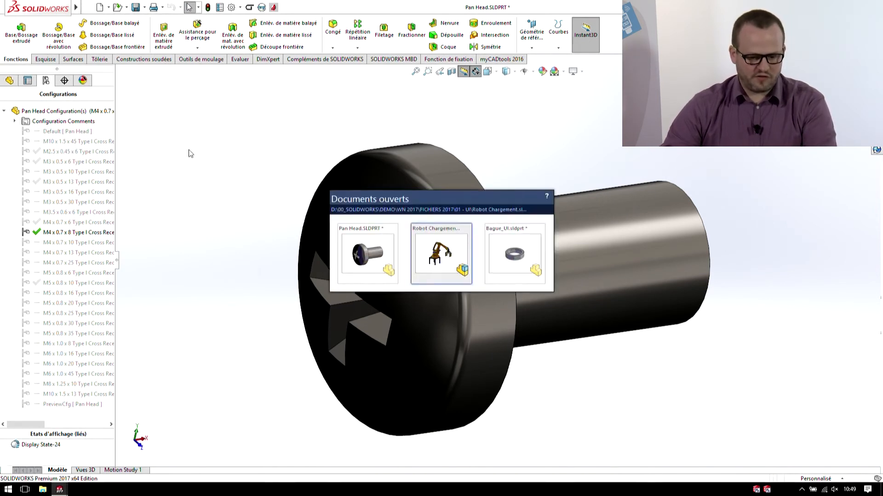
pyautogui.click(442, 251)
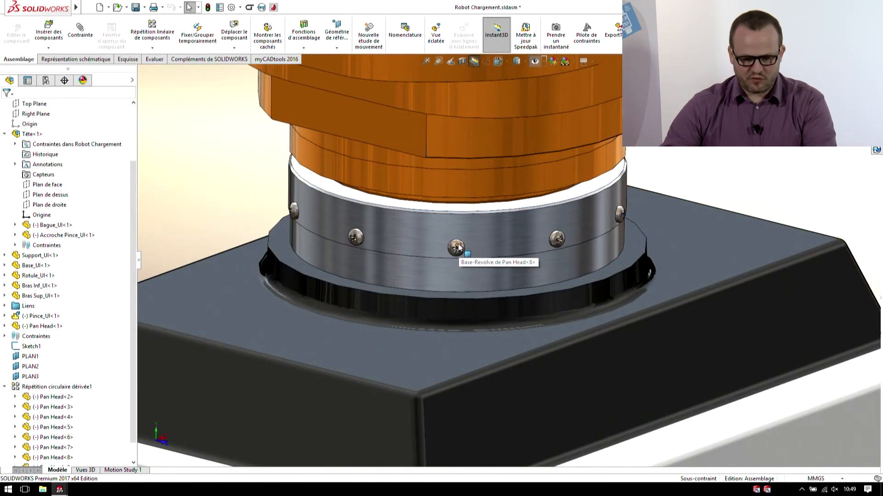
pyautogui.click(457, 248)
pyautogui.click(506, 157)
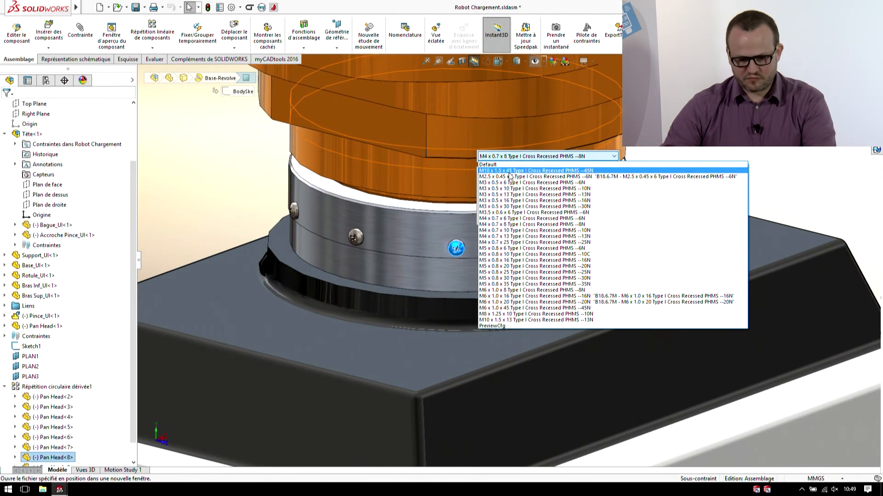
pyautogui.click(193, 165)
# Orient the assembly to the saved Tete view
pyautogui.press('f')
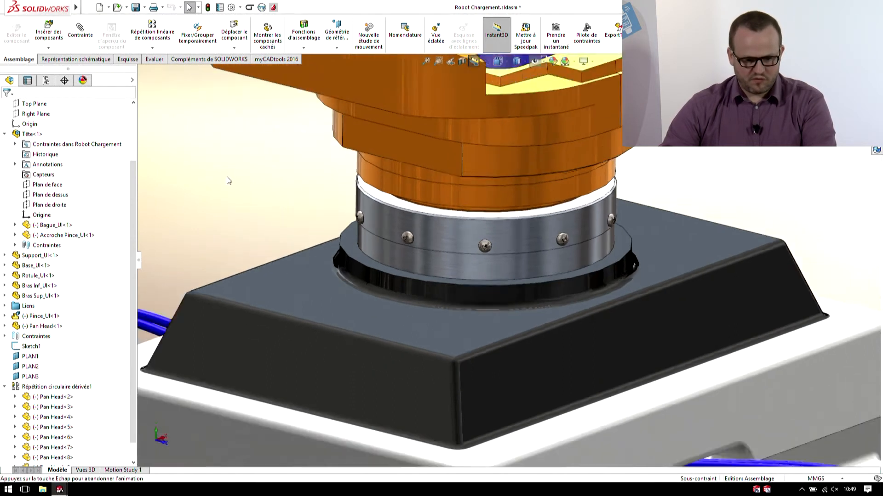
pyautogui.press('space')
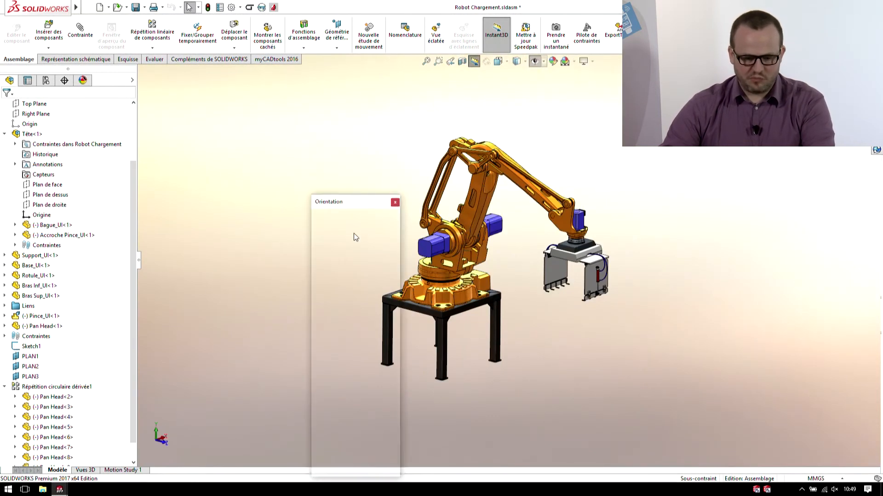
pyautogui.click(334, 306)
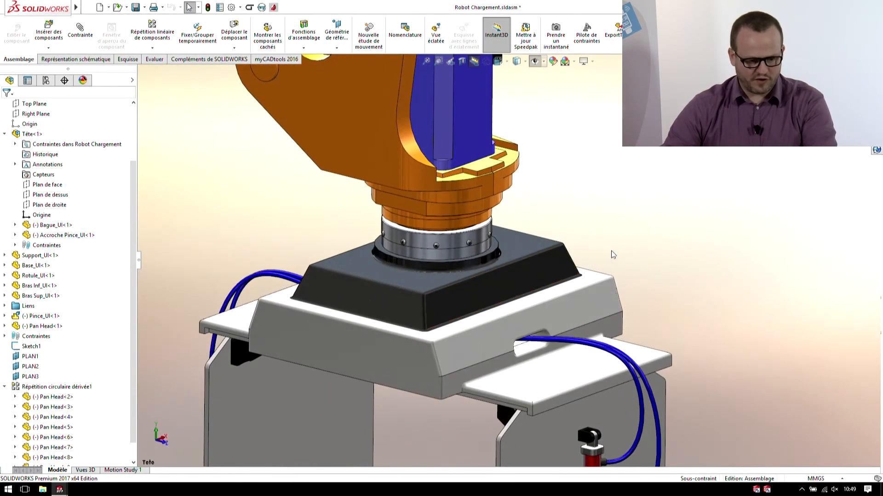
# Collapse the assembly's feature tree and turn on its comment indicators
pyautogui.hotkey('shift', 'c')
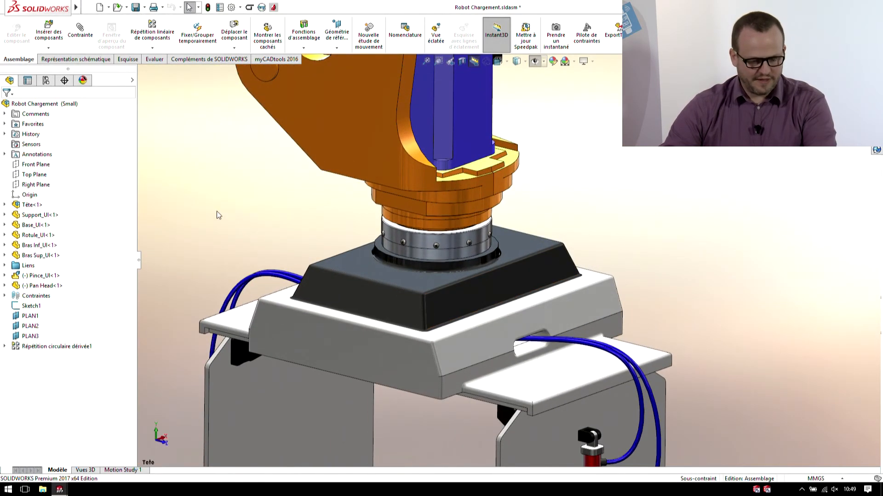
pyautogui.rightClick(32, 103)
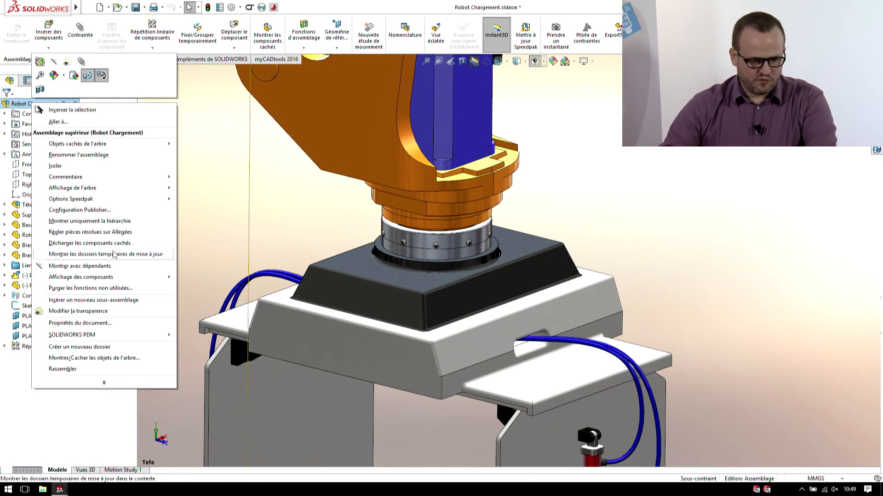
pyautogui.moveTo(111, 188)
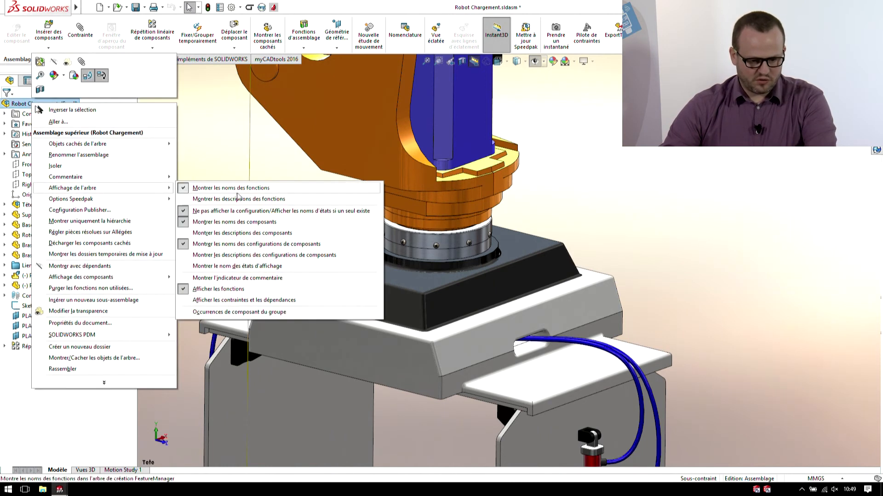
pyautogui.click(247, 279)
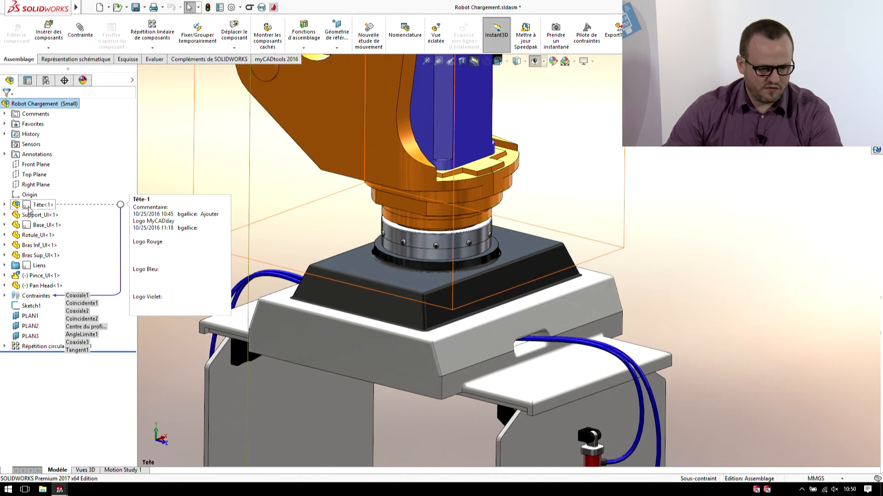
# Read the comments attached to Tête and Base_UI, and expand the Comments folder to review its entries
pyautogui.moveTo(29, 207)
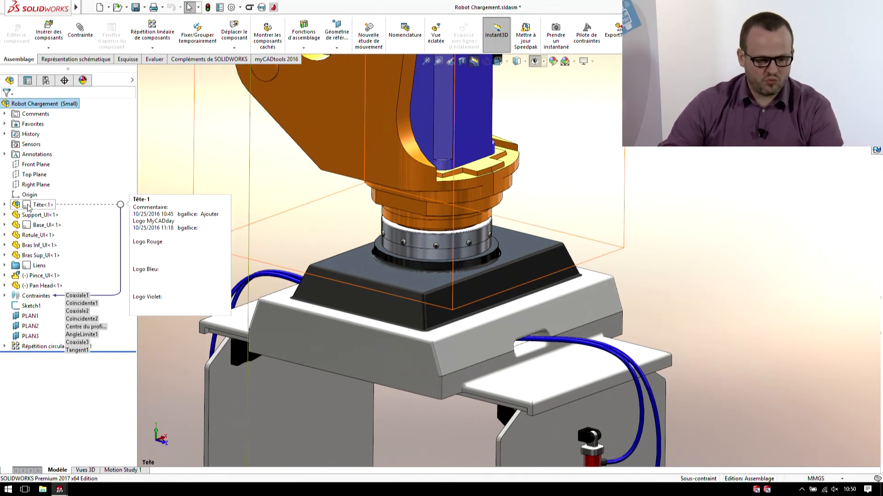
pyautogui.moveTo(28, 228)
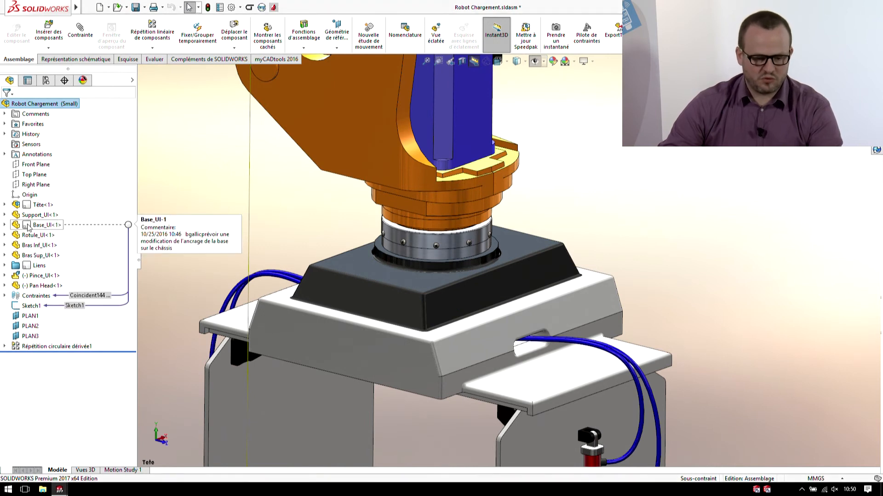
pyautogui.click(31, 266)
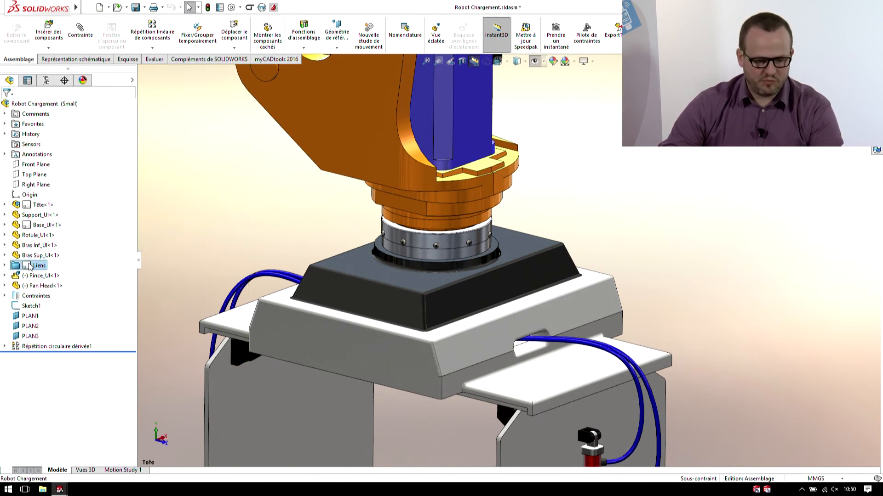
pyautogui.click(29, 225)
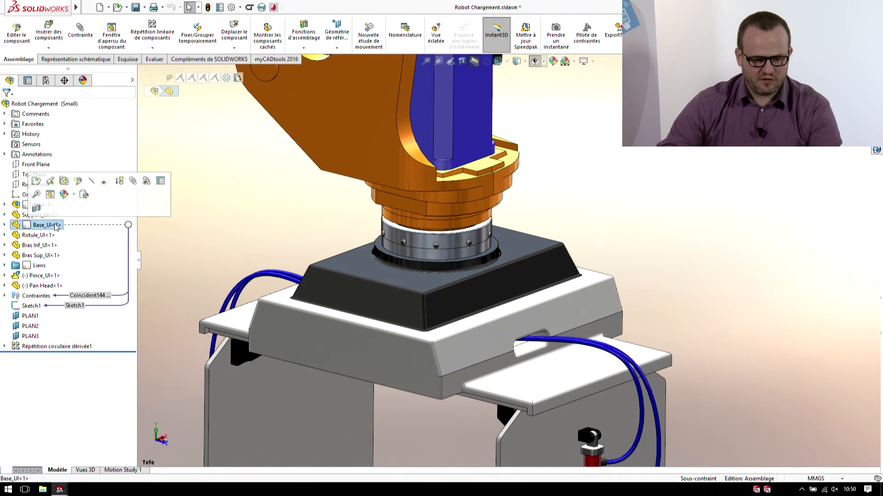
pyautogui.click(5, 114)
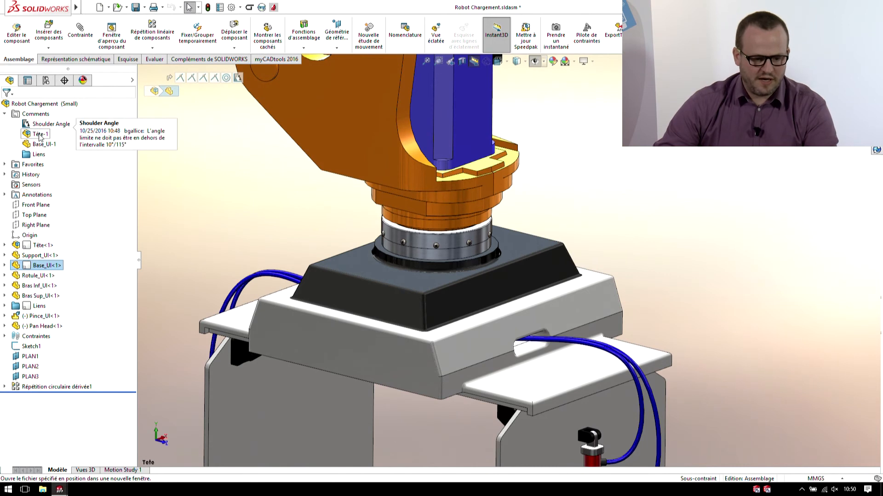
pyautogui.moveTo(40, 135)
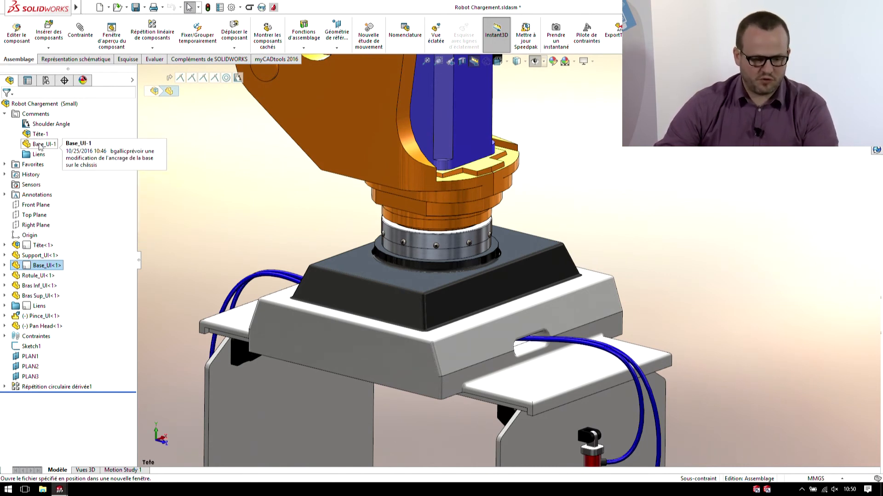
# Edit the comment on the Tête subassembly, add a screenshot of the current view, and save it
pyautogui.rightClick(43, 247)
pyautogui.moveTo(109, 433)
pyautogui.click(221, 428)
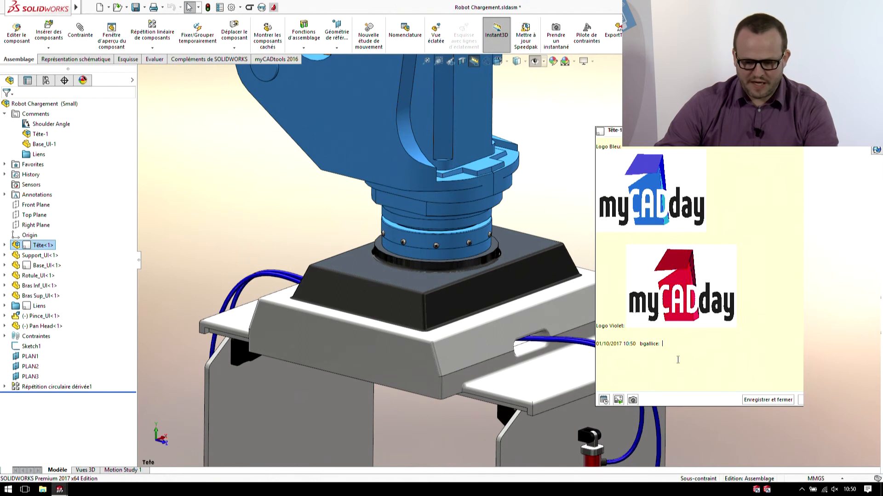
pyautogui.click(635, 401)
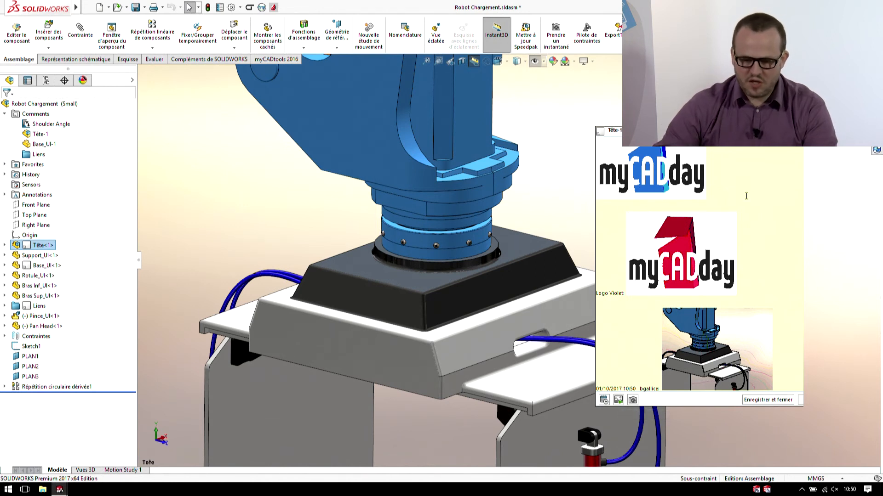
pyautogui.scroll(3, 746, 196)
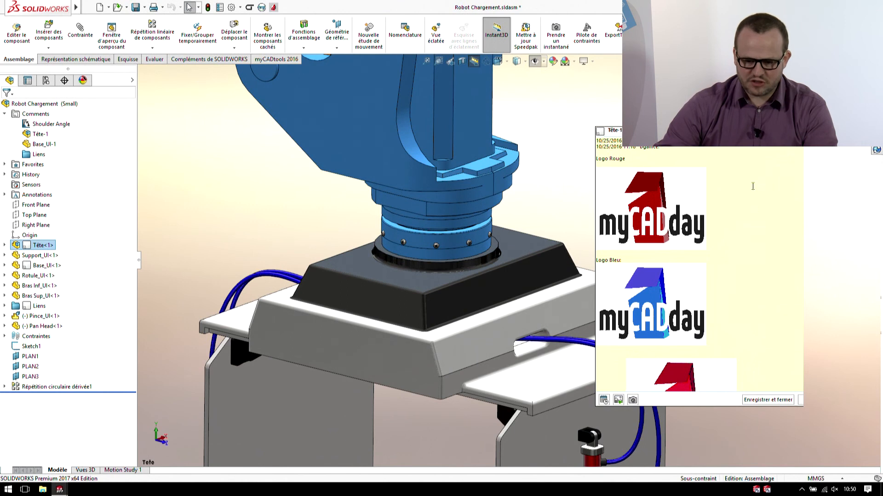
pyautogui.scroll(-3, 752, 186)
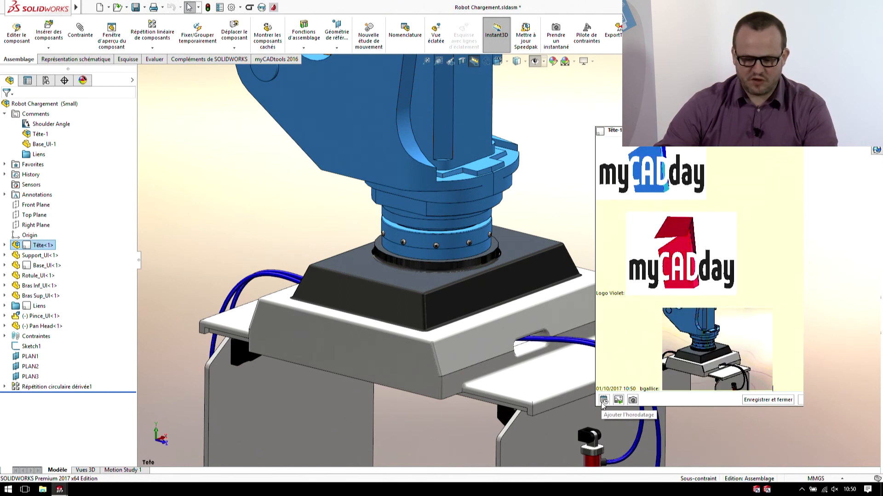
pyautogui.click(789, 400)
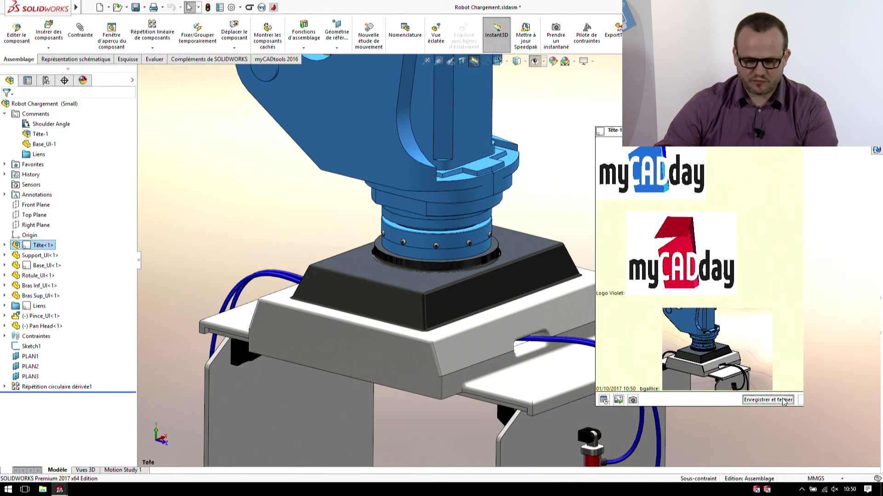
# View all of the assembly's comments together in one enlarged window, and close it after reading
pyautogui.click(218, 205)
pyautogui.rightClick(41, 114)
pyautogui.click(95, 132)
pyautogui.moveTo(316, 337); pyautogui.dragTo(316, 455)
pyautogui.moveTo(385, 197)
pyautogui.mouseDown()
pyautogui.moveTo(387, 315)
pyautogui.moveTo(386, 189)
pyautogui.mouseUp()
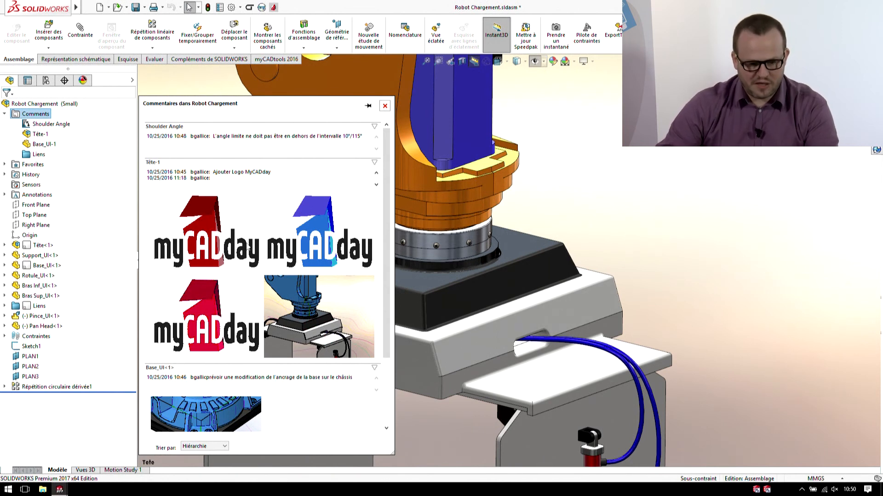
pyautogui.click(384, 106)
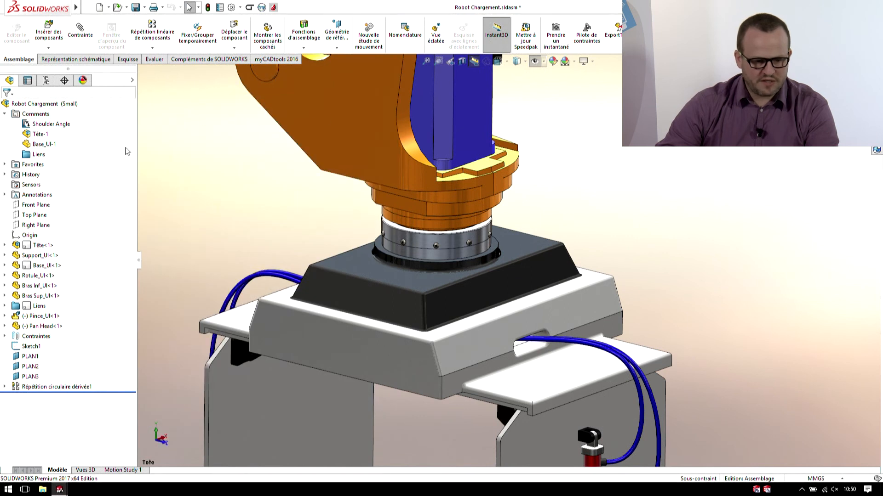
# Check the assembly's appearances and decals, and display its configurations with their display states
pyautogui.click(83, 80)
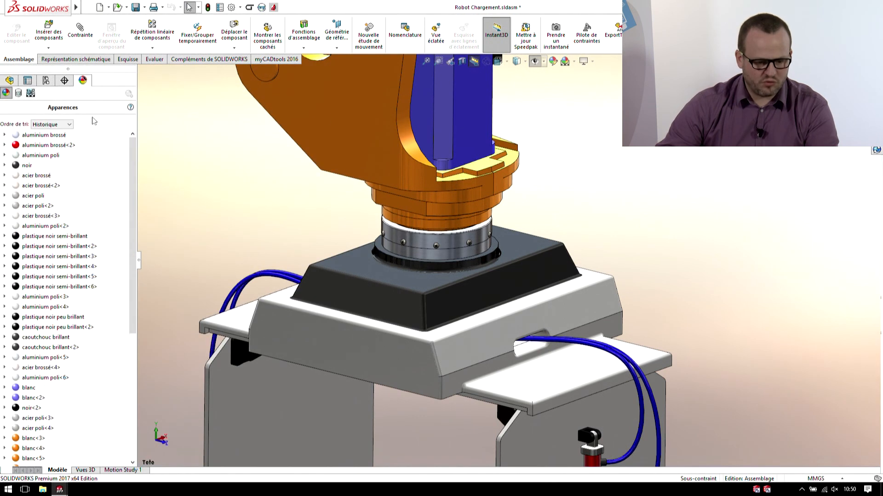
pyautogui.click(18, 93)
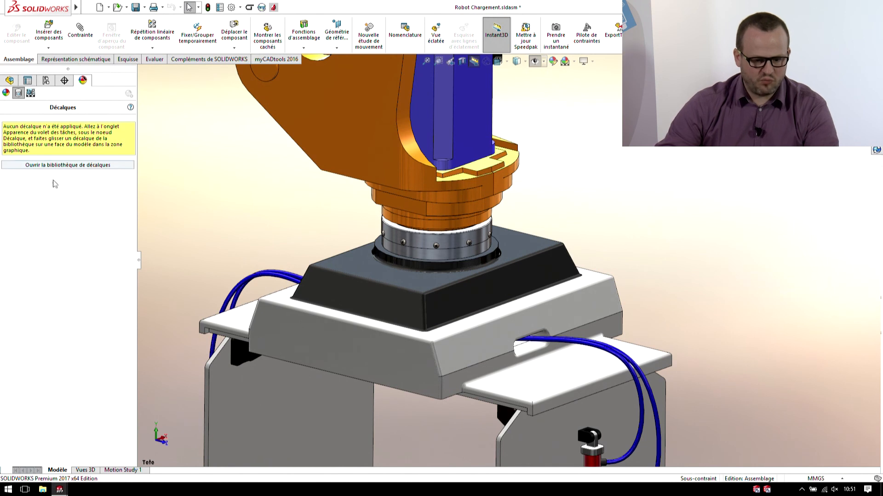
pyautogui.click(49, 82)
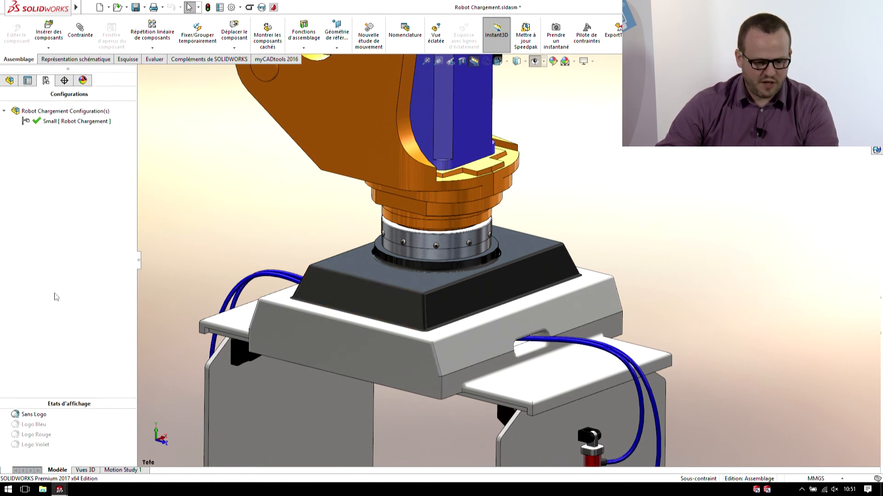
# Activate the Logo Bleu display state of the assembly
pyautogui.doubleClick(37, 426)
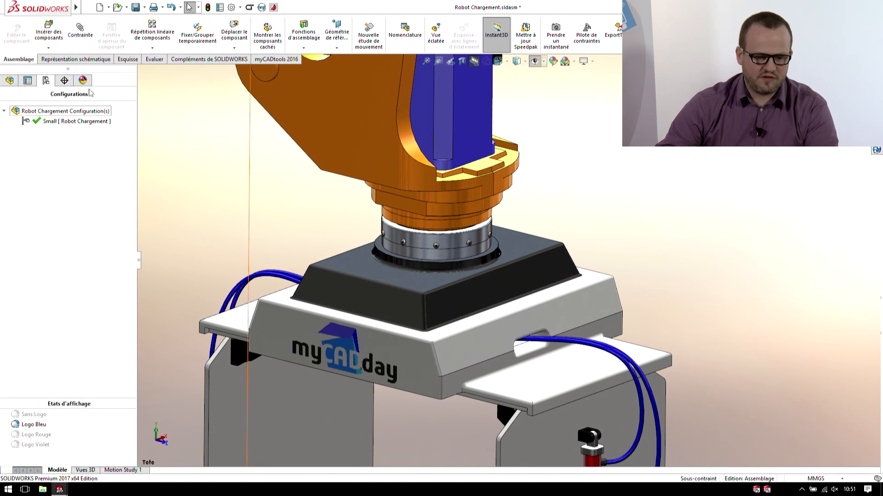
pyautogui.click(83, 81)
pyautogui.click(91, 6)
pyautogui.click(49, 83)
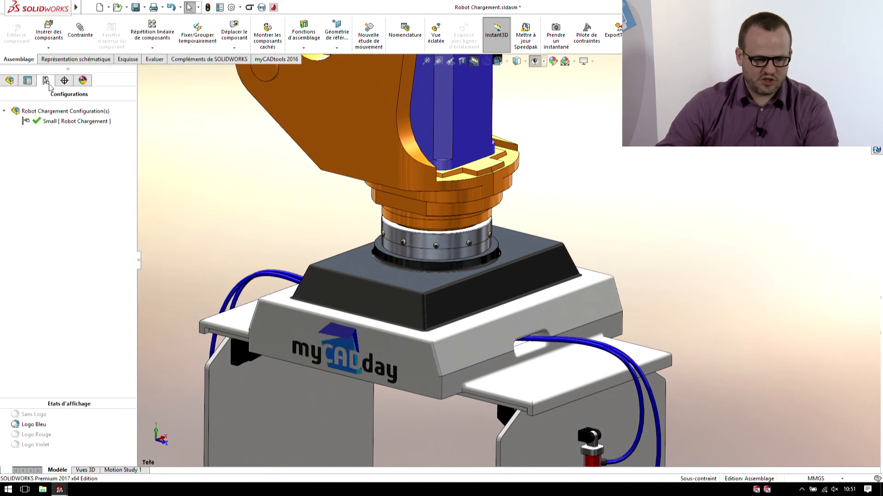
# Activate the Logo Violet display state of the assembly, and select Sans Logo in the list of states
pyautogui.click(40, 435)
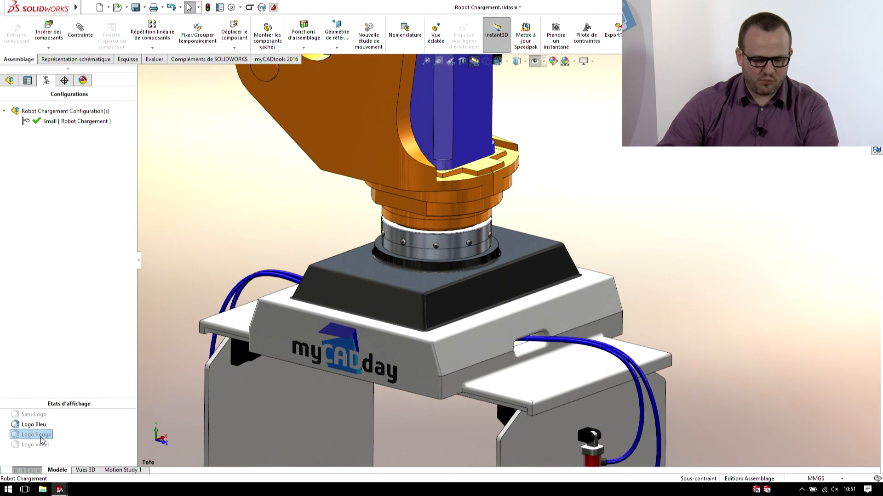
pyautogui.doubleClick(36, 444)
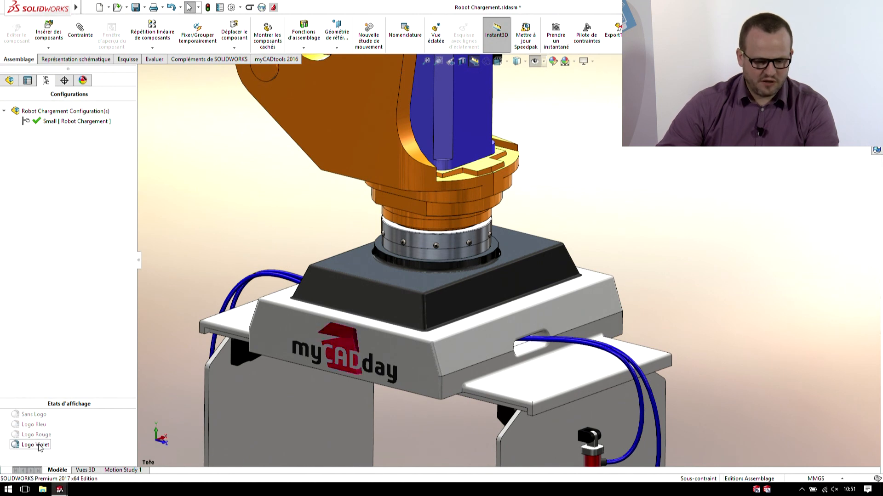
pyautogui.click(32, 415)
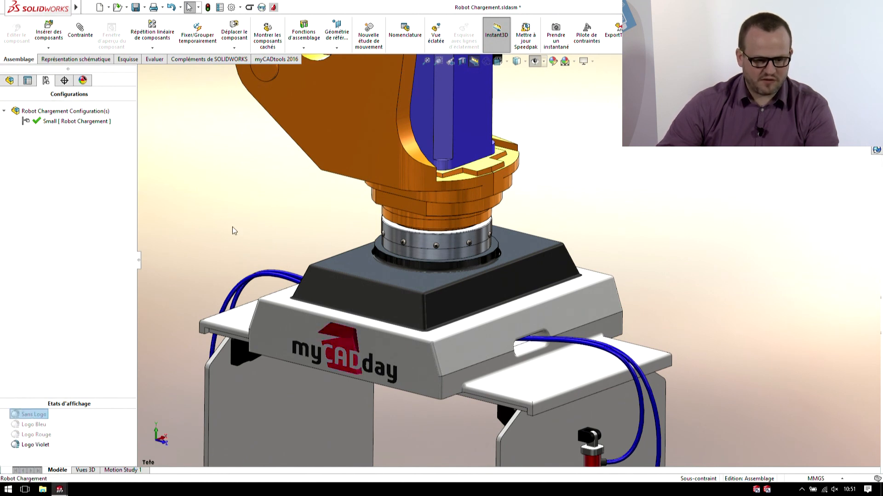